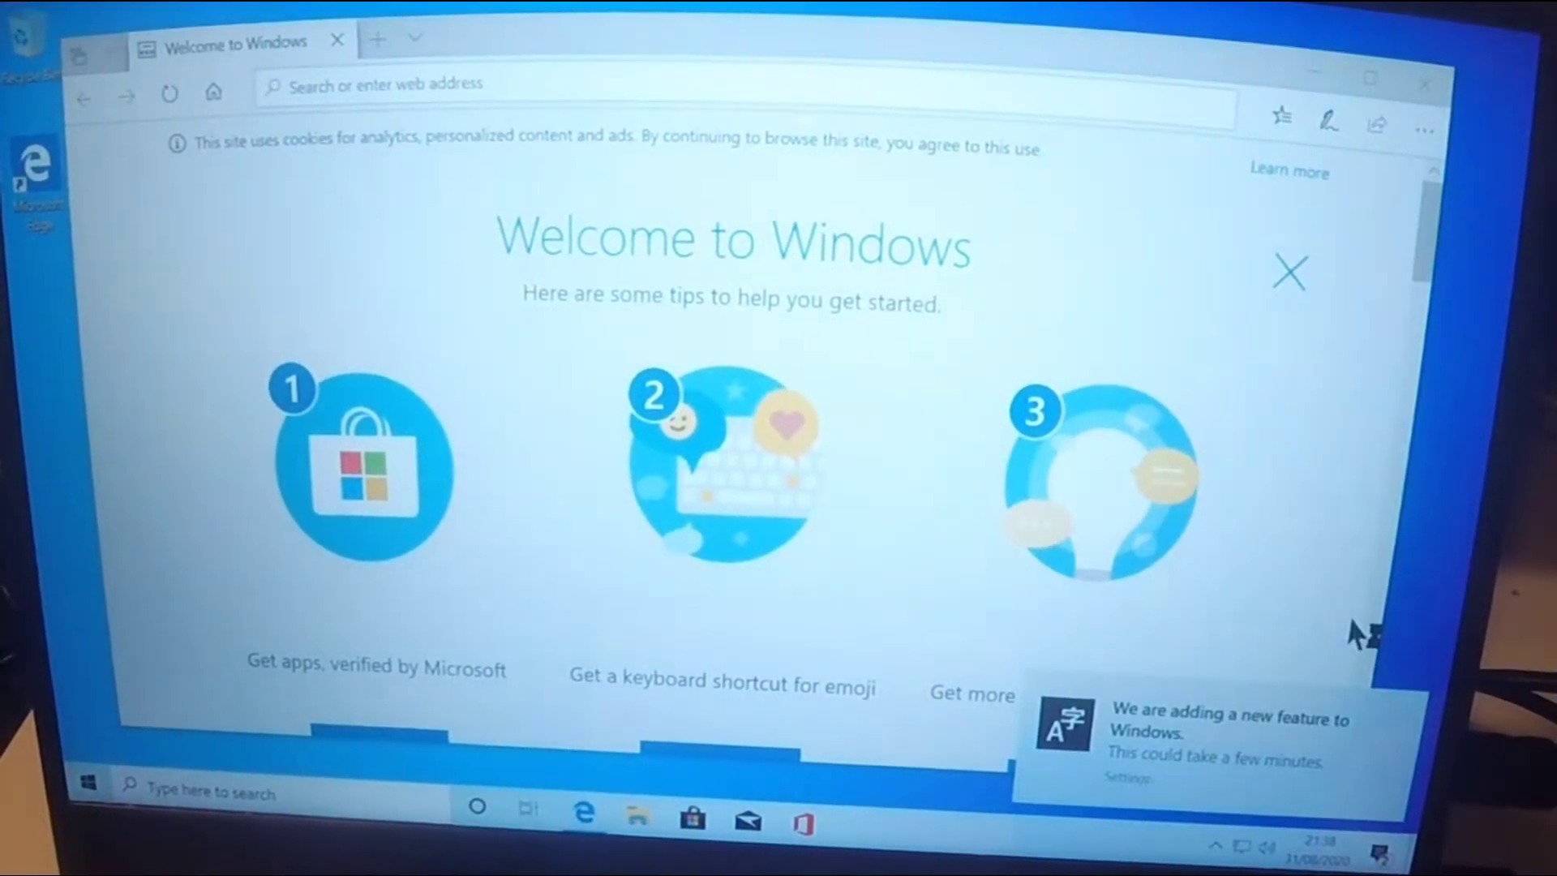
Close the Welcome to Windows tips page and minimize Chrome to the taskbar.
left_click(1425, 80)
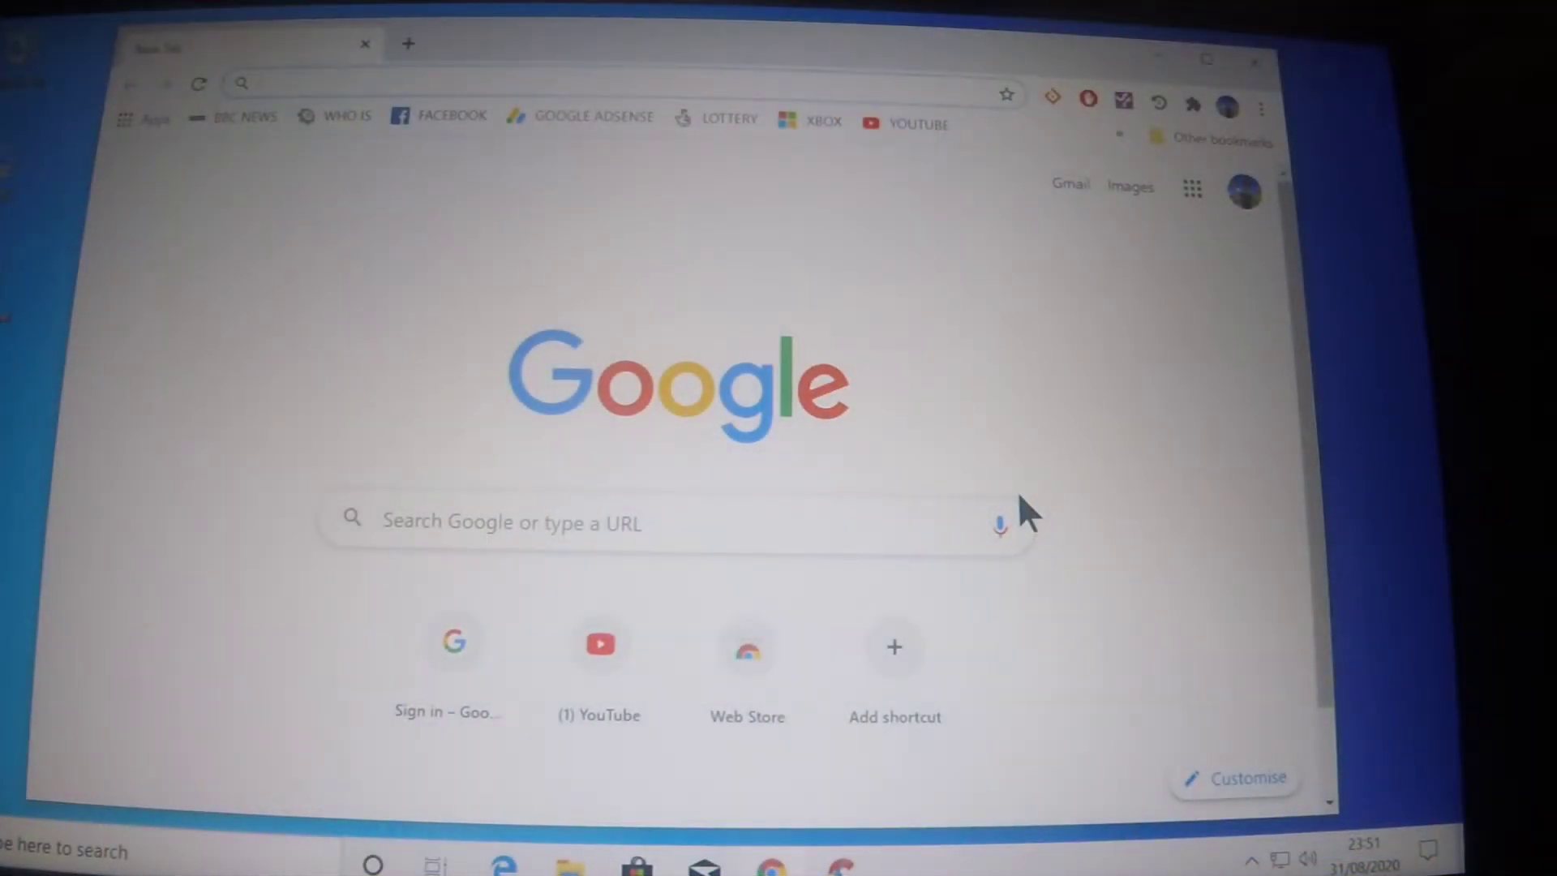
left_click(1159, 67)
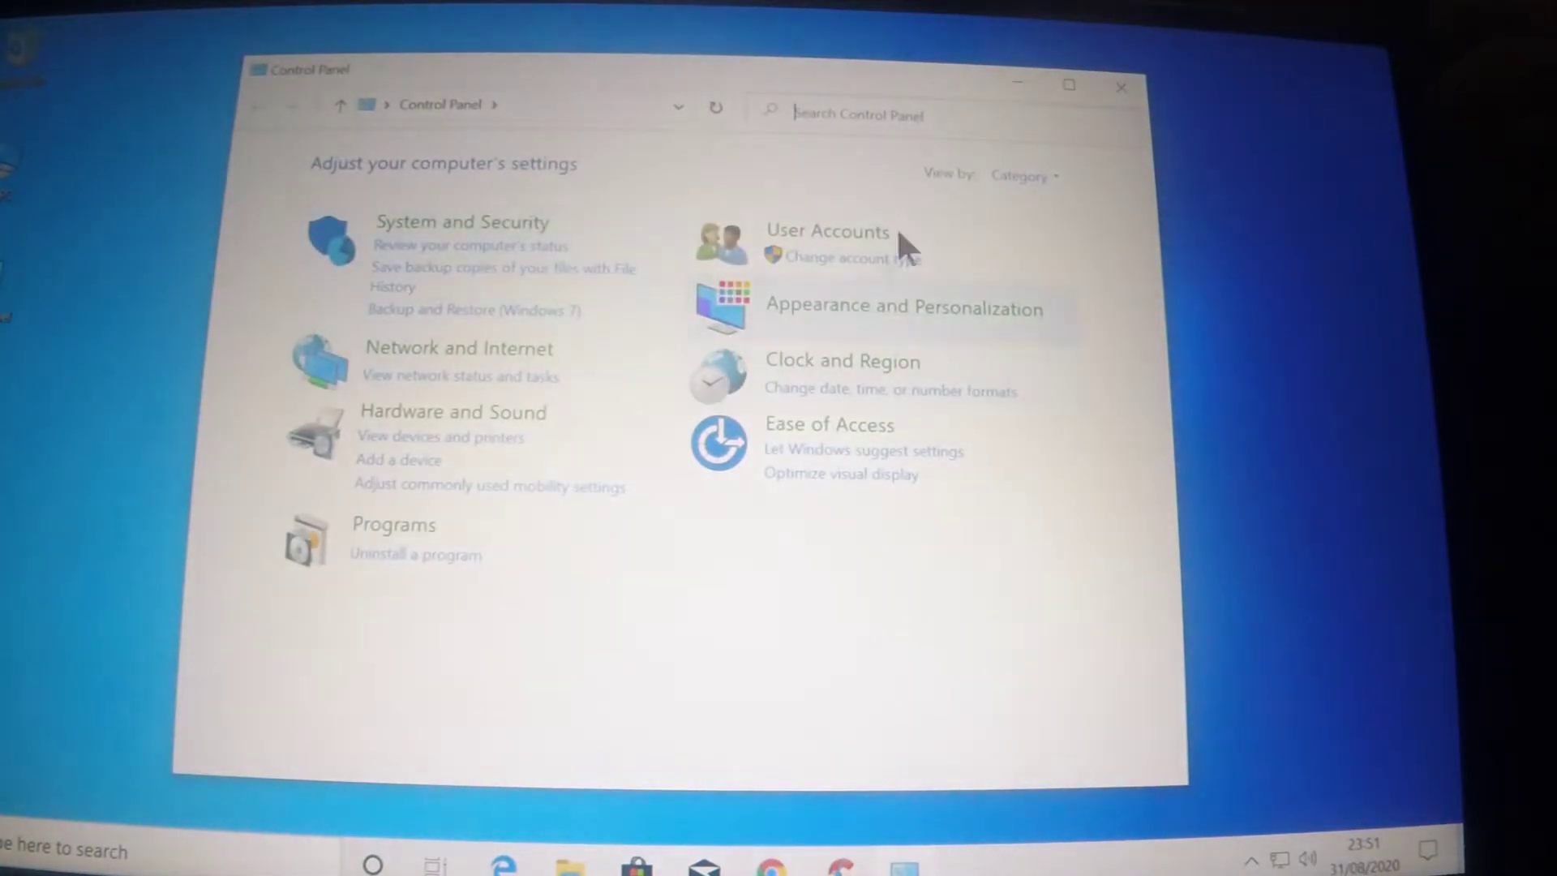
left_click(1122, 87)
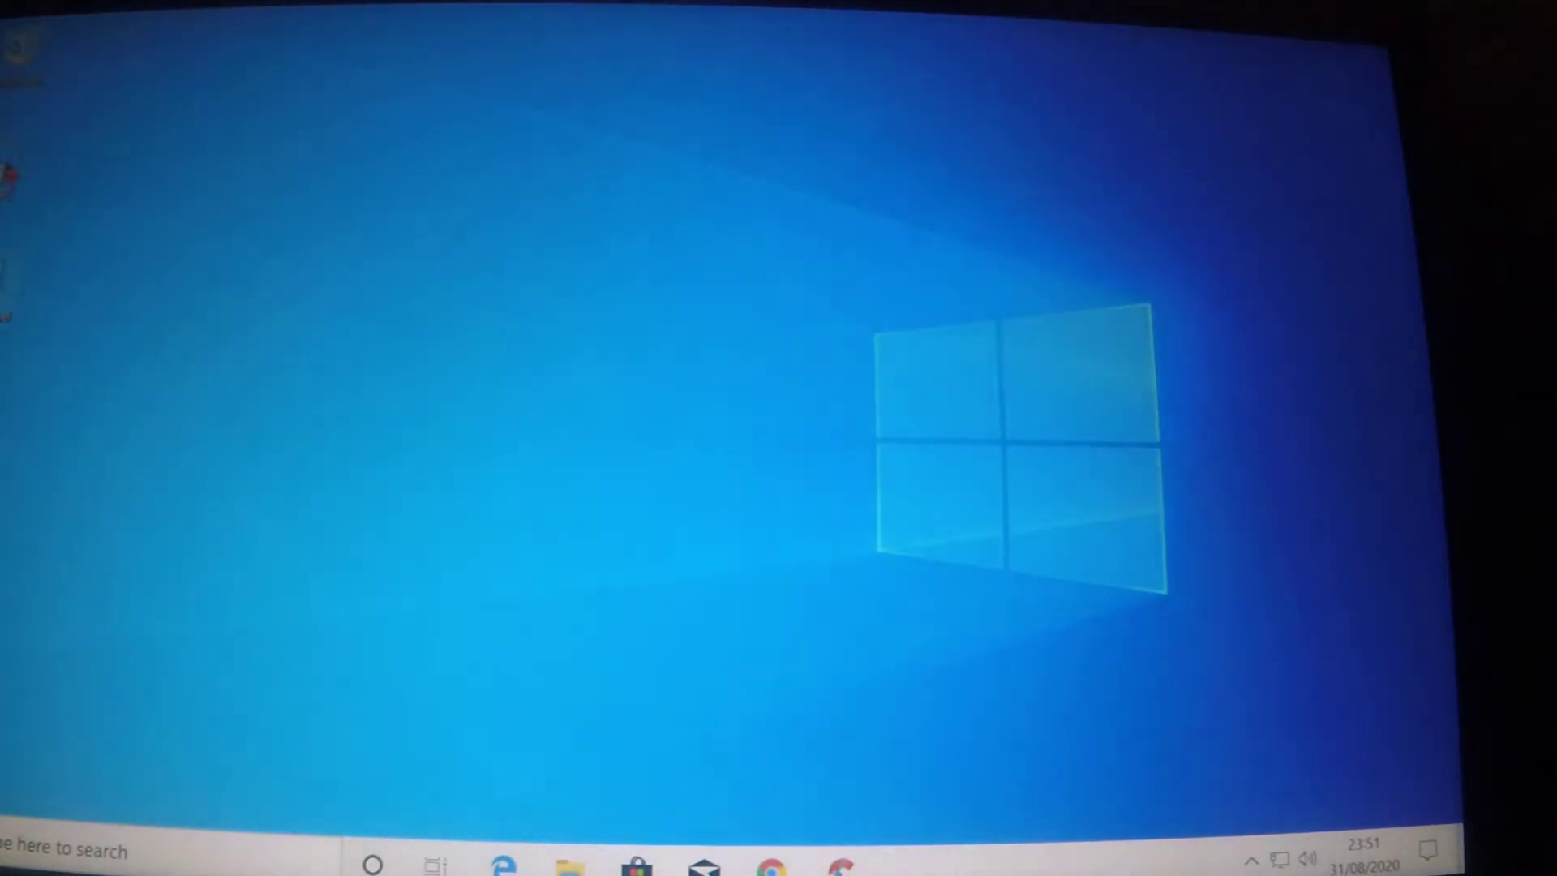
key("super")
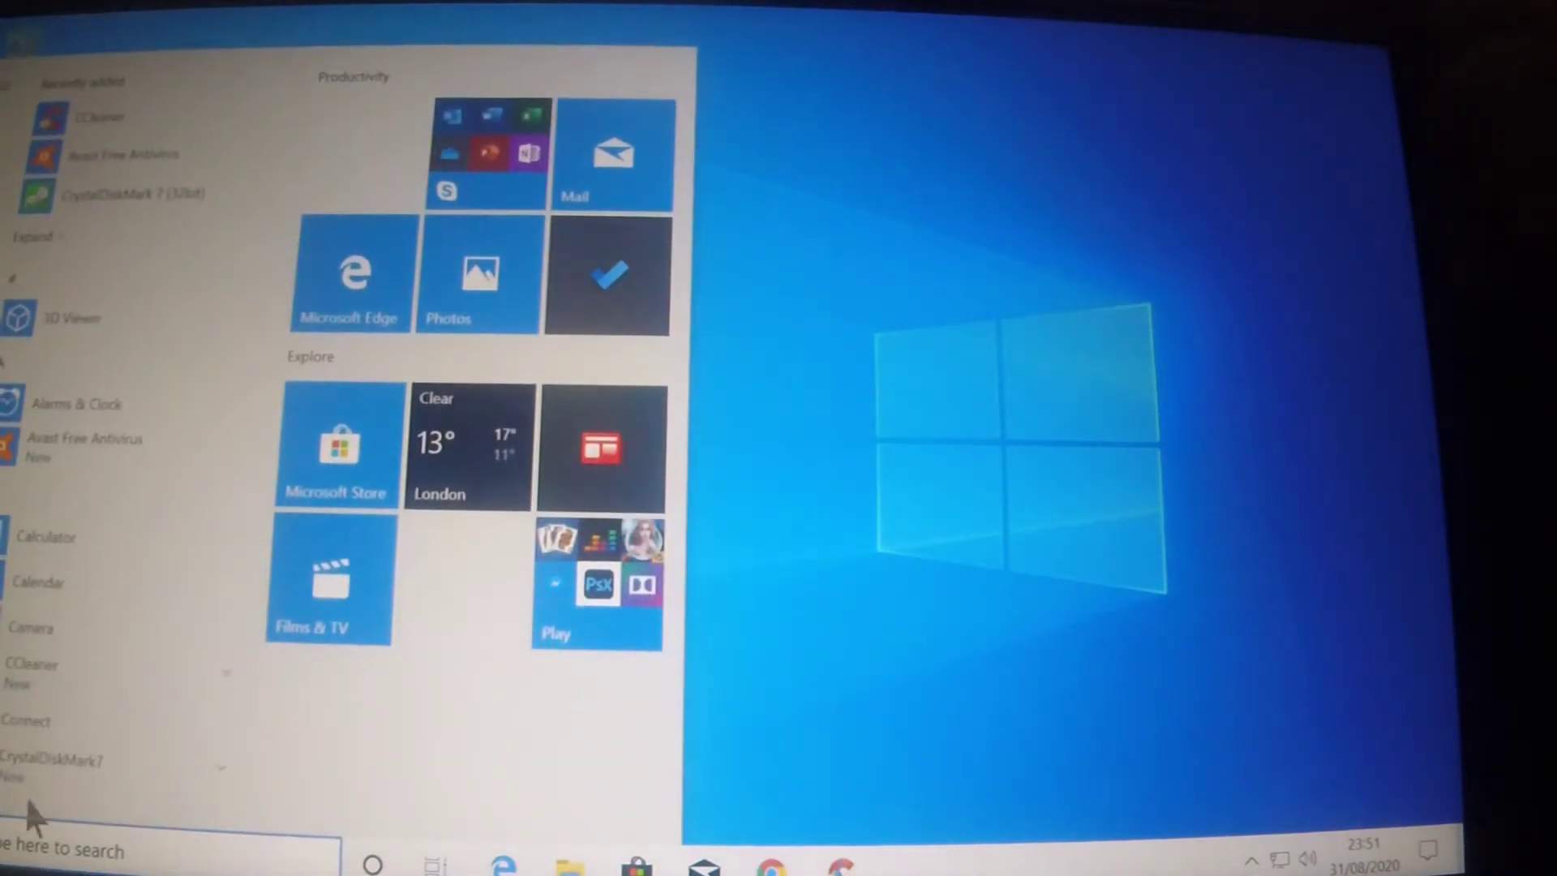
scroll(91, 524, "down", 3)
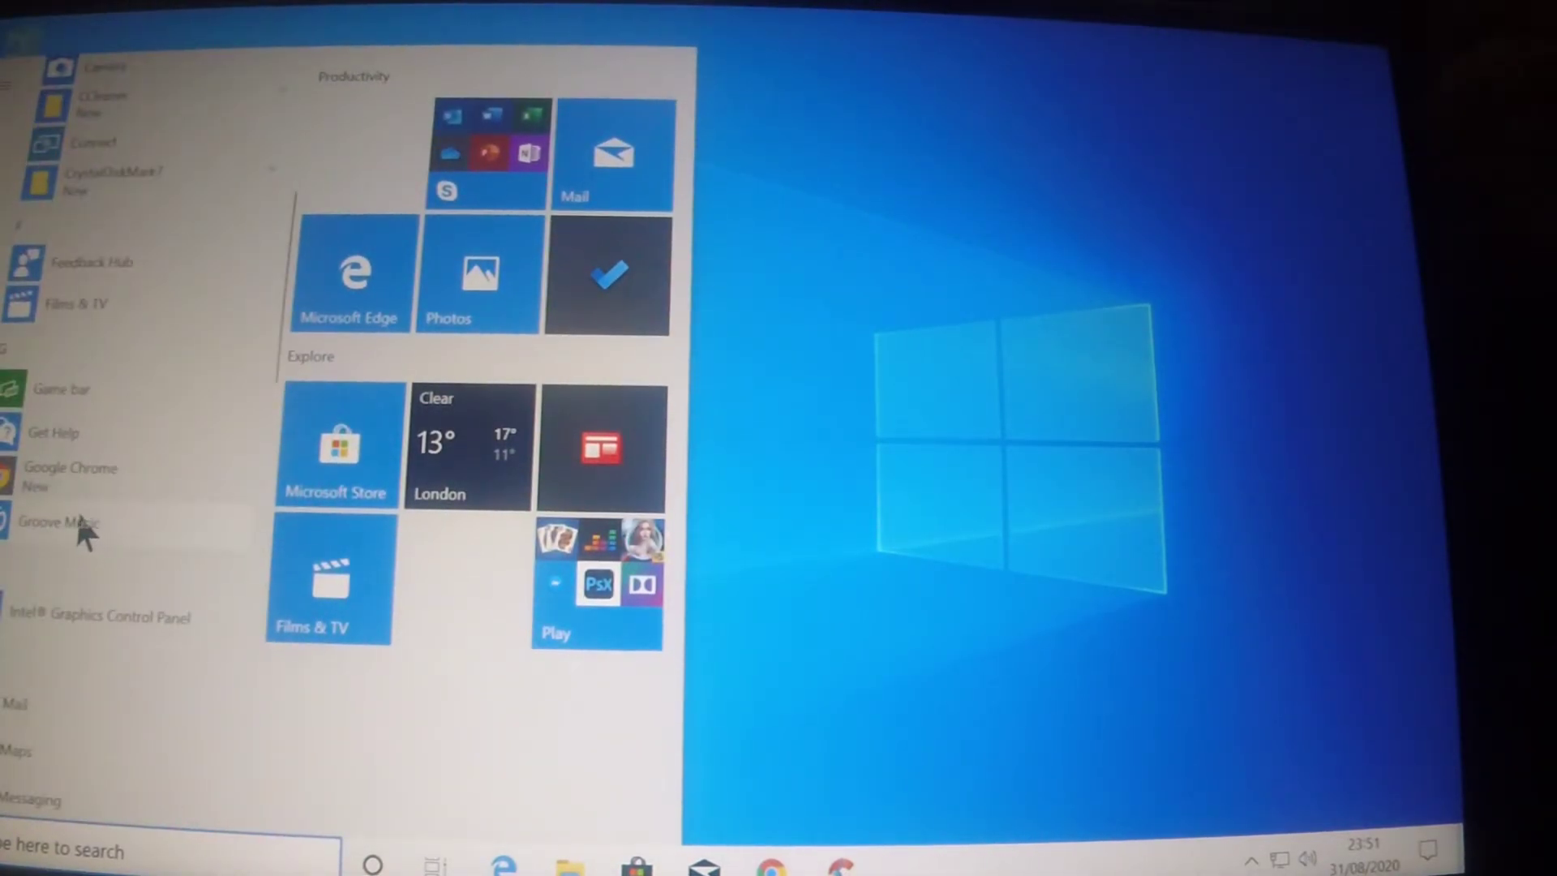
scroll(79, 517, "down", 3)
scroll(80, 512, "down", 3)
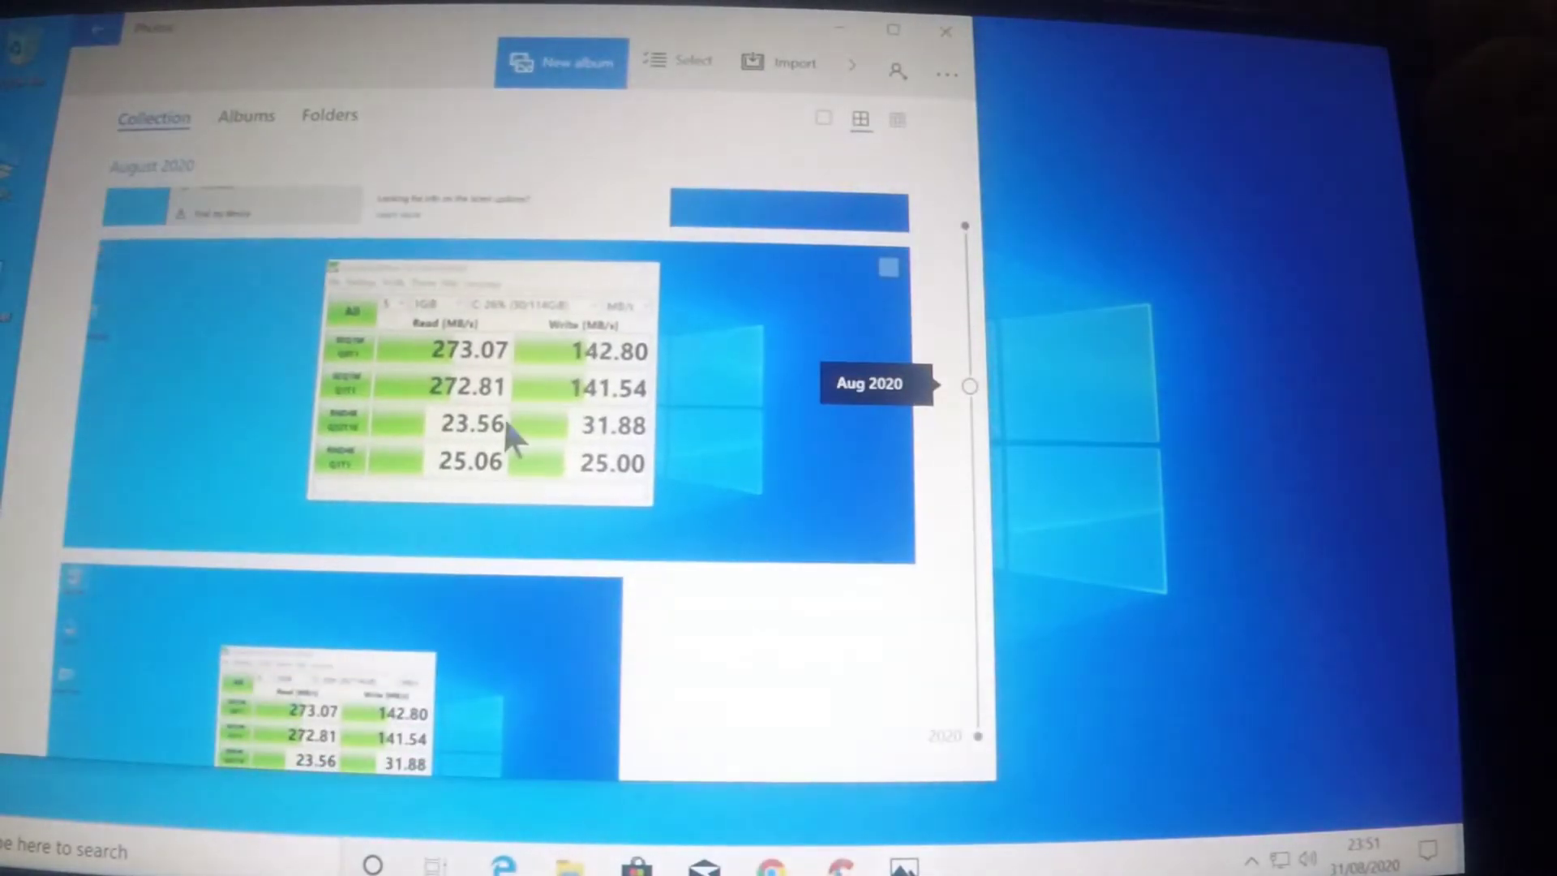
left_click(504, 418)
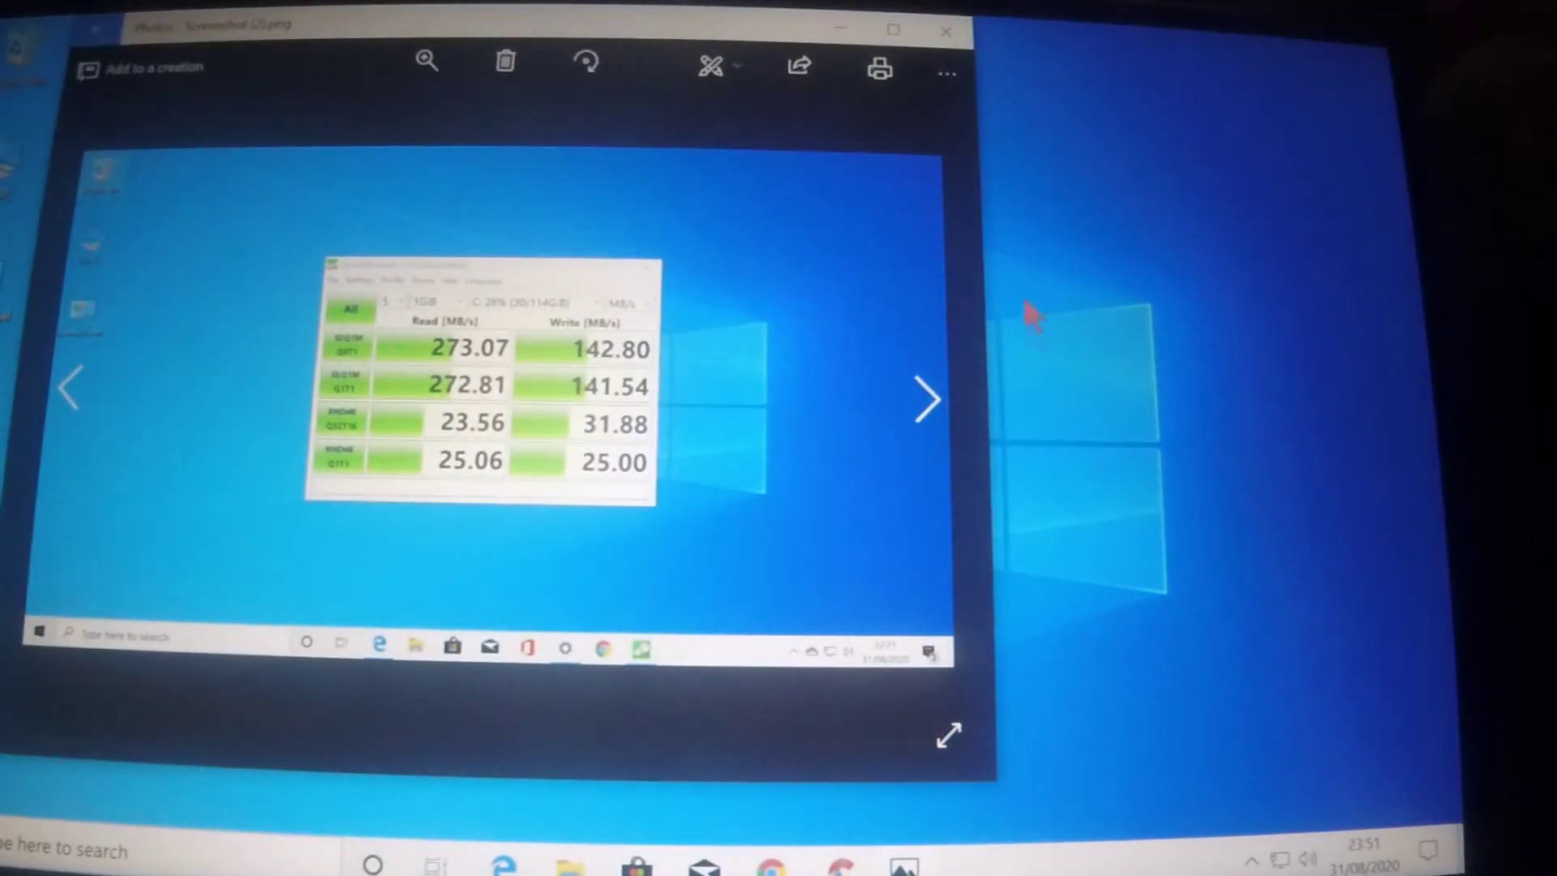
Close the photo viewer, check This PC's Local Disk (C:) free space (80.1 GB of 114 GB), then close it.
left_click(948, 33)
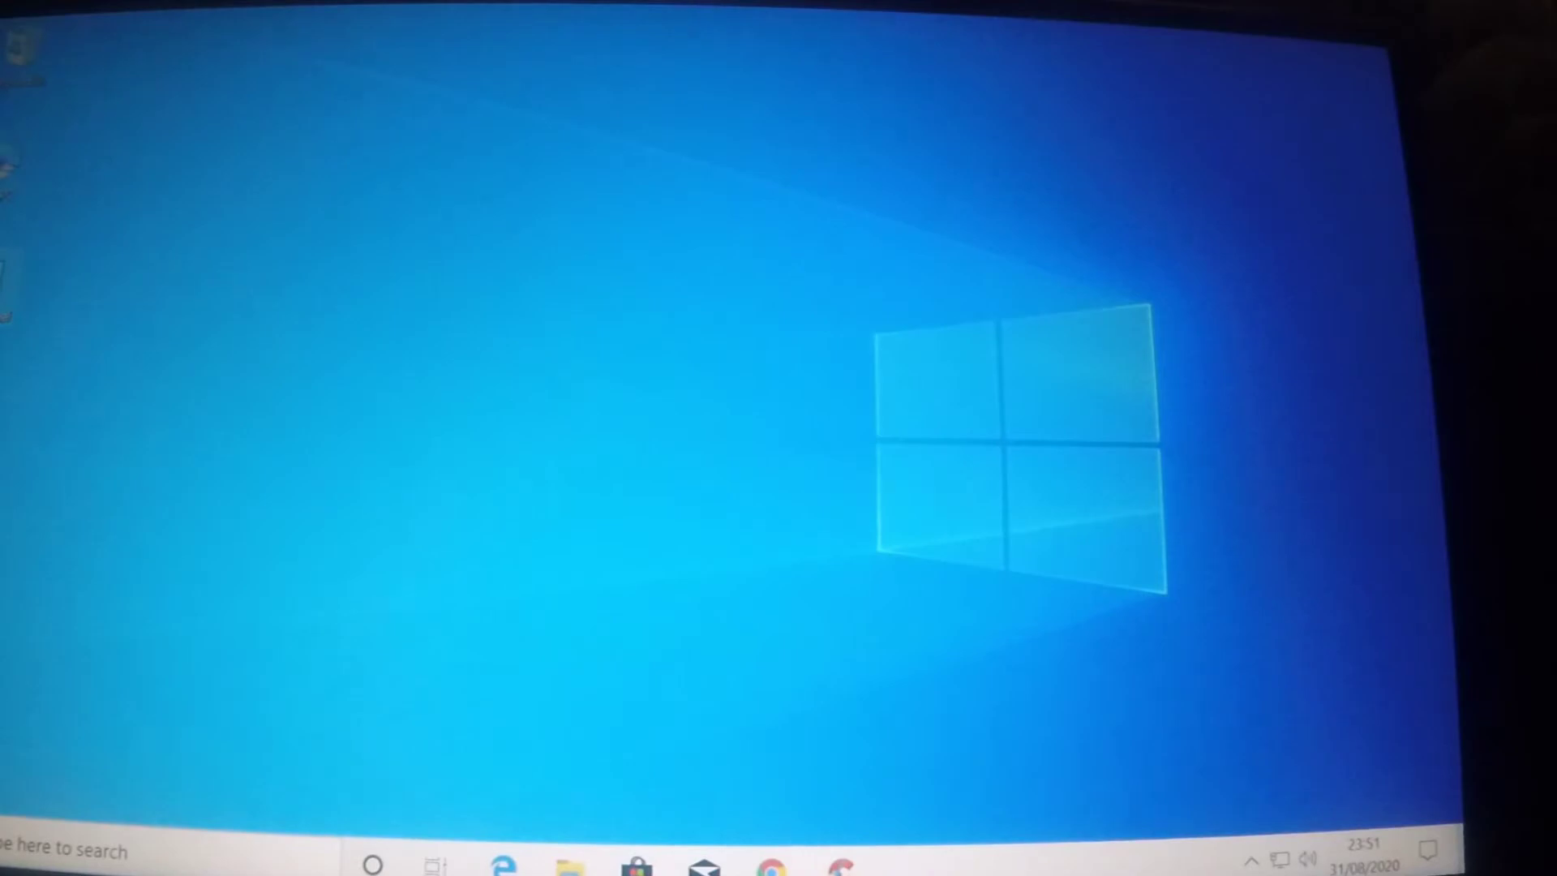
key("super+e")
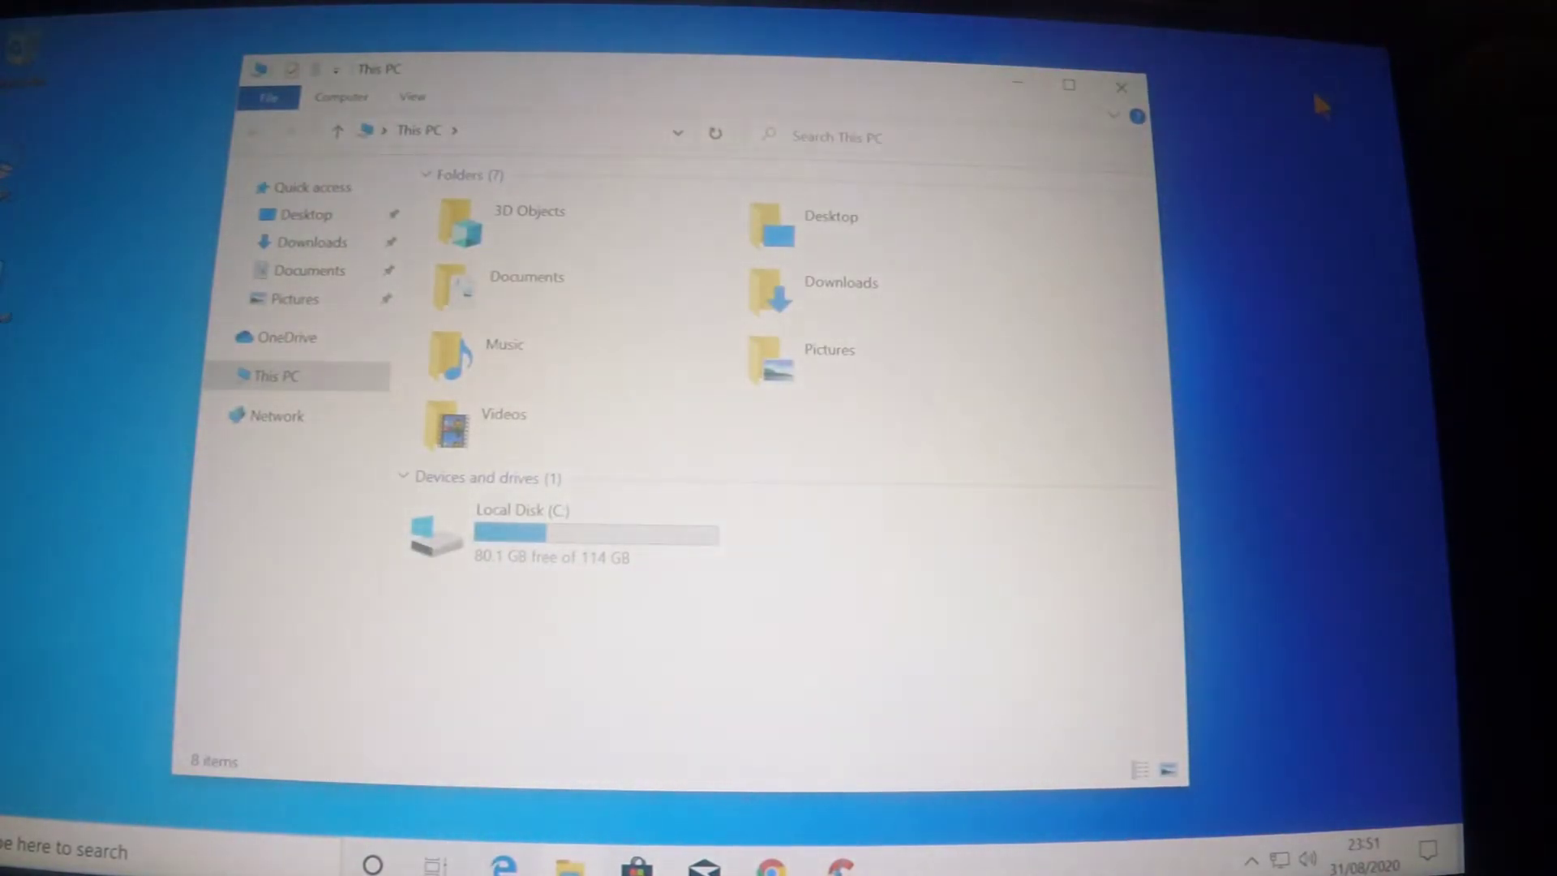
left_click(1119, 95)
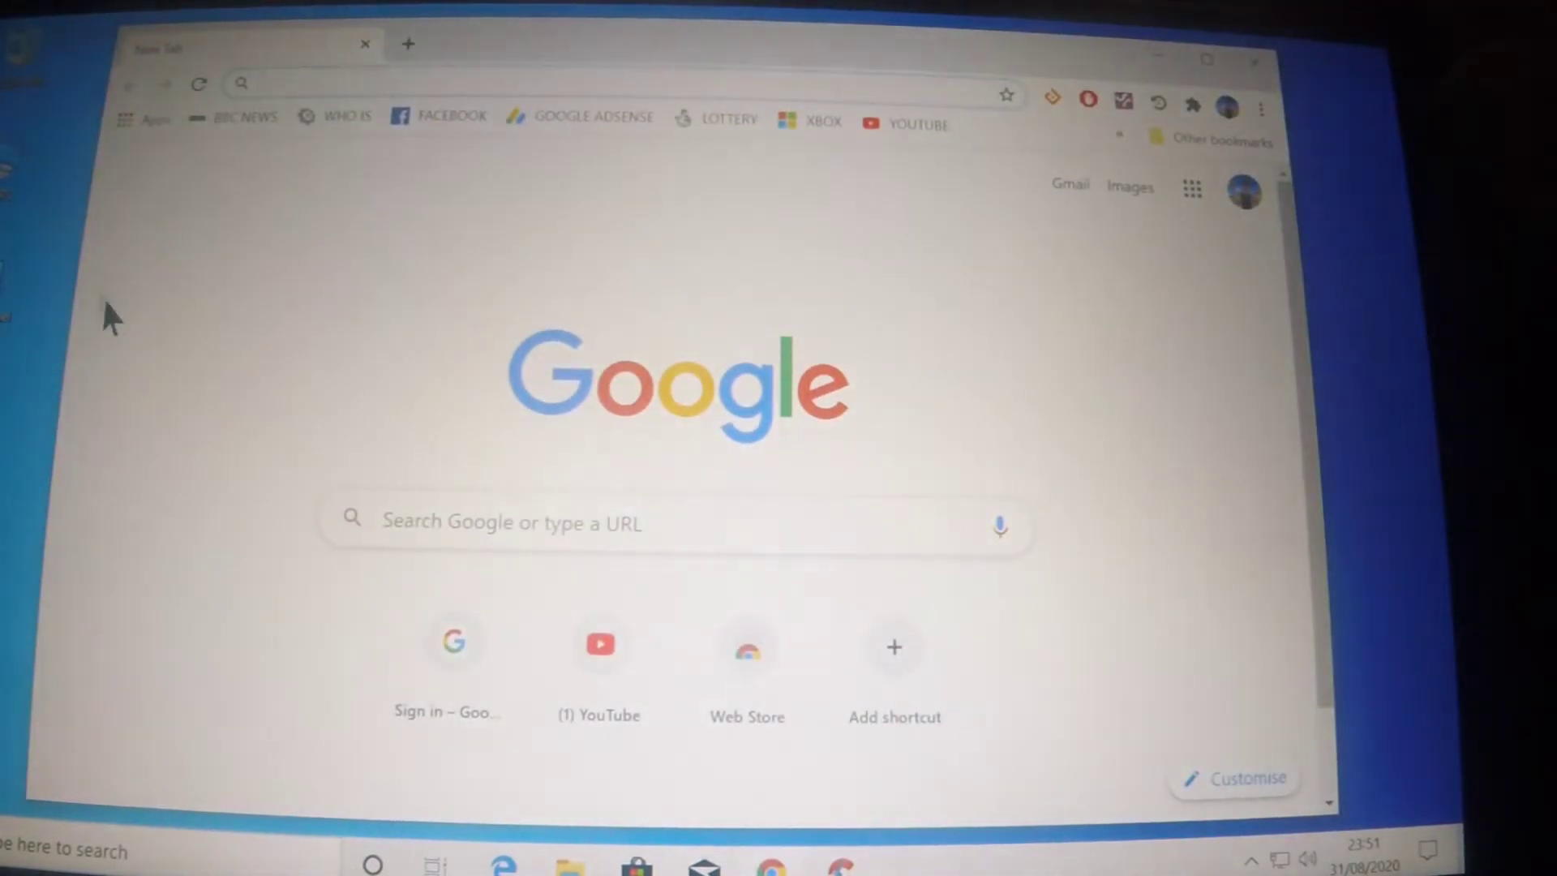
Search YouTube for '4k' and play the COSTA RICA IN 4K 60fps HDR video from 0:56.
left_click(901, 125)
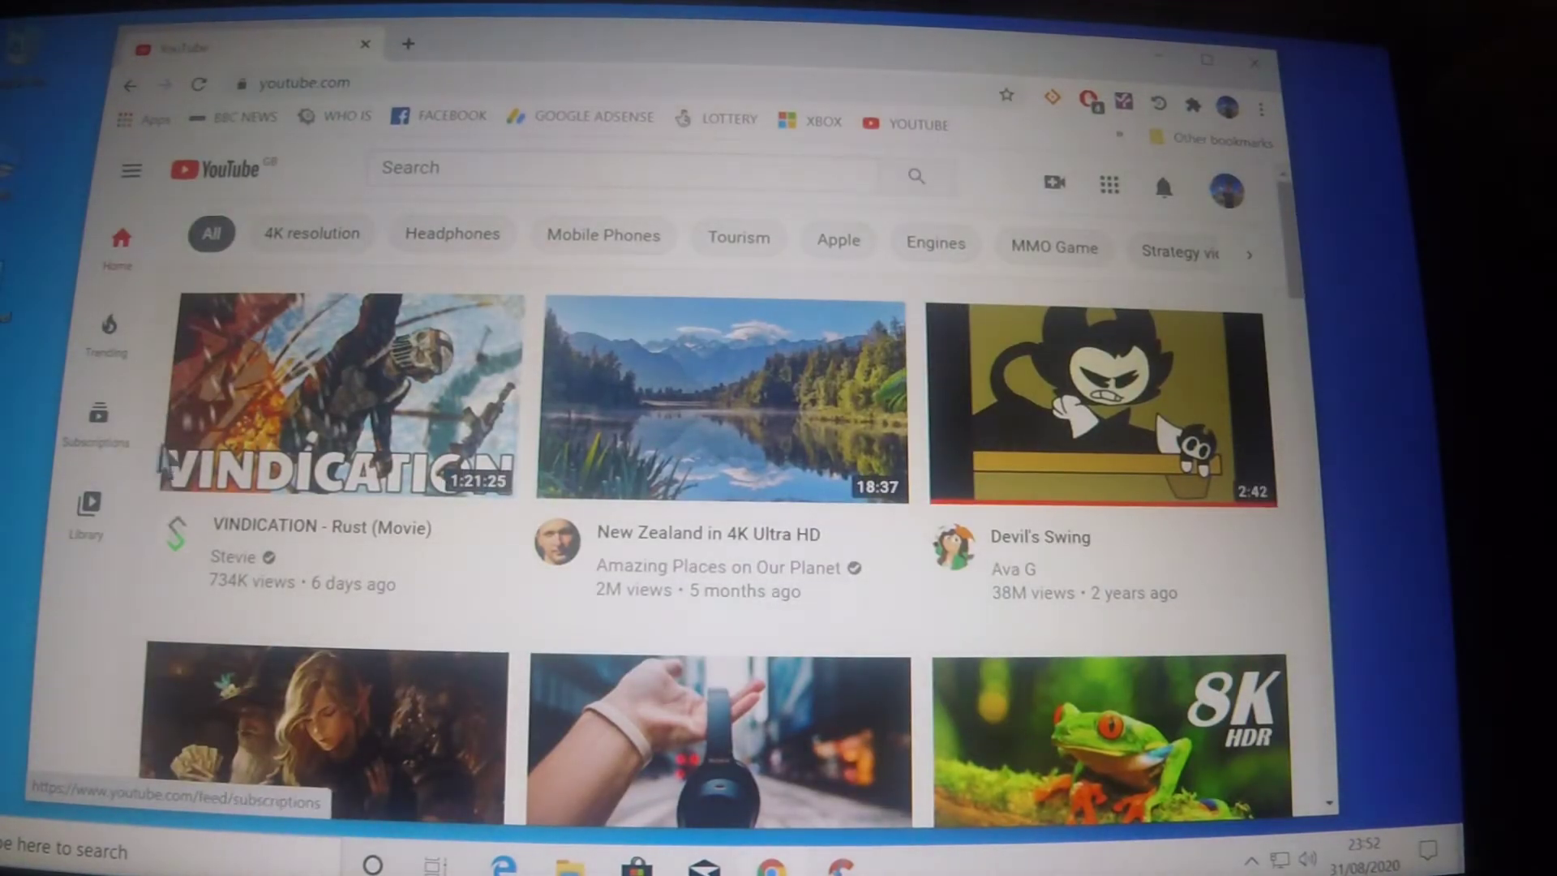
scroll(284, 390, "down", 3)
scroll(284, 390, "up", 3)
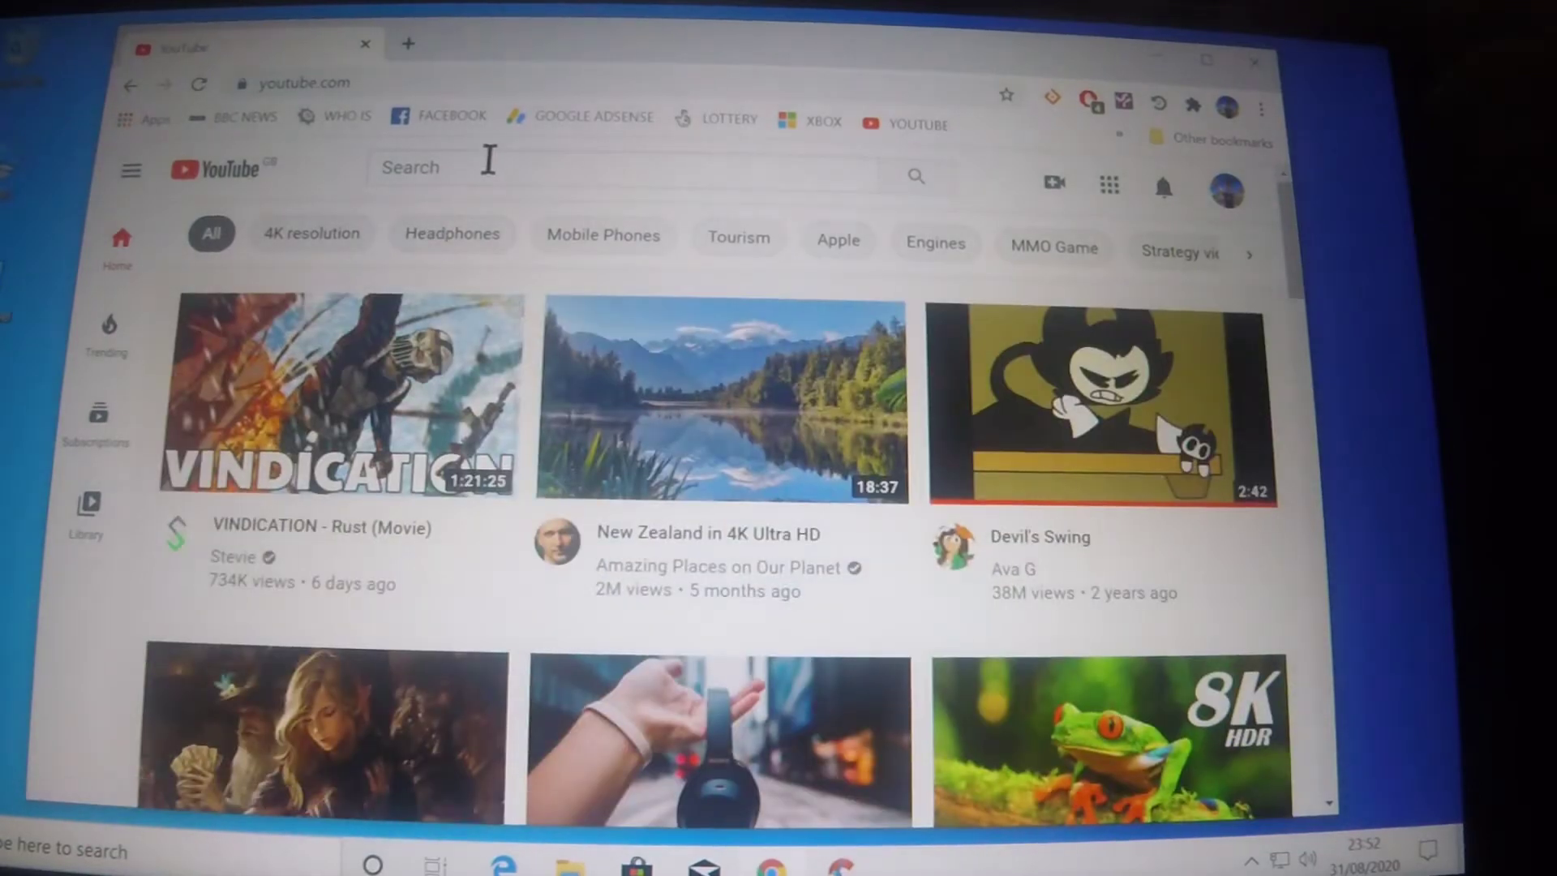
left_click(514, 158)
type("4")
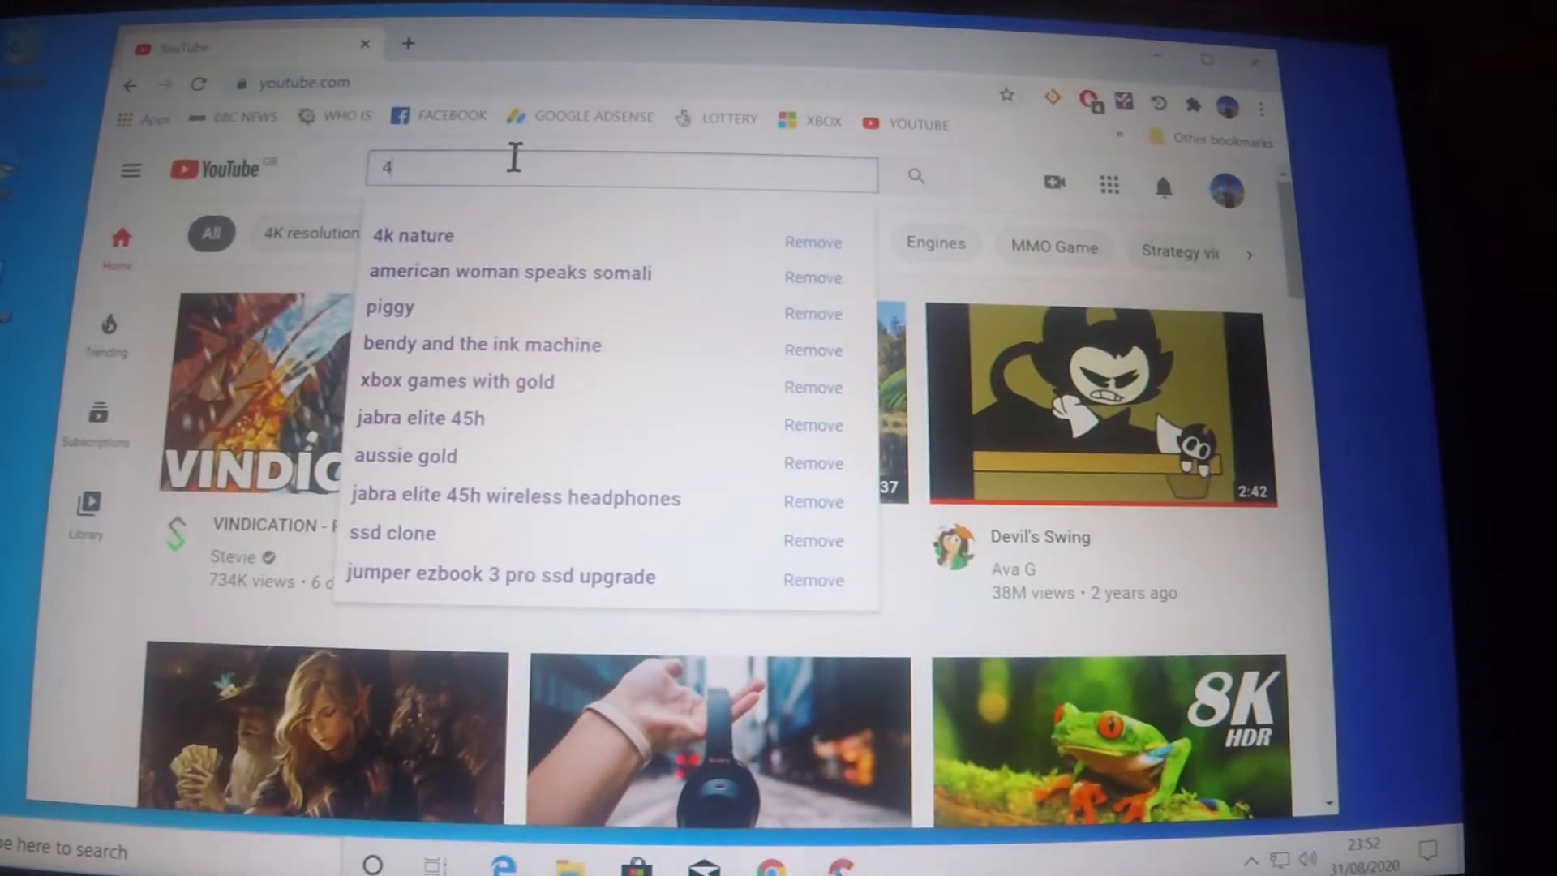
type("k")
key("Return")
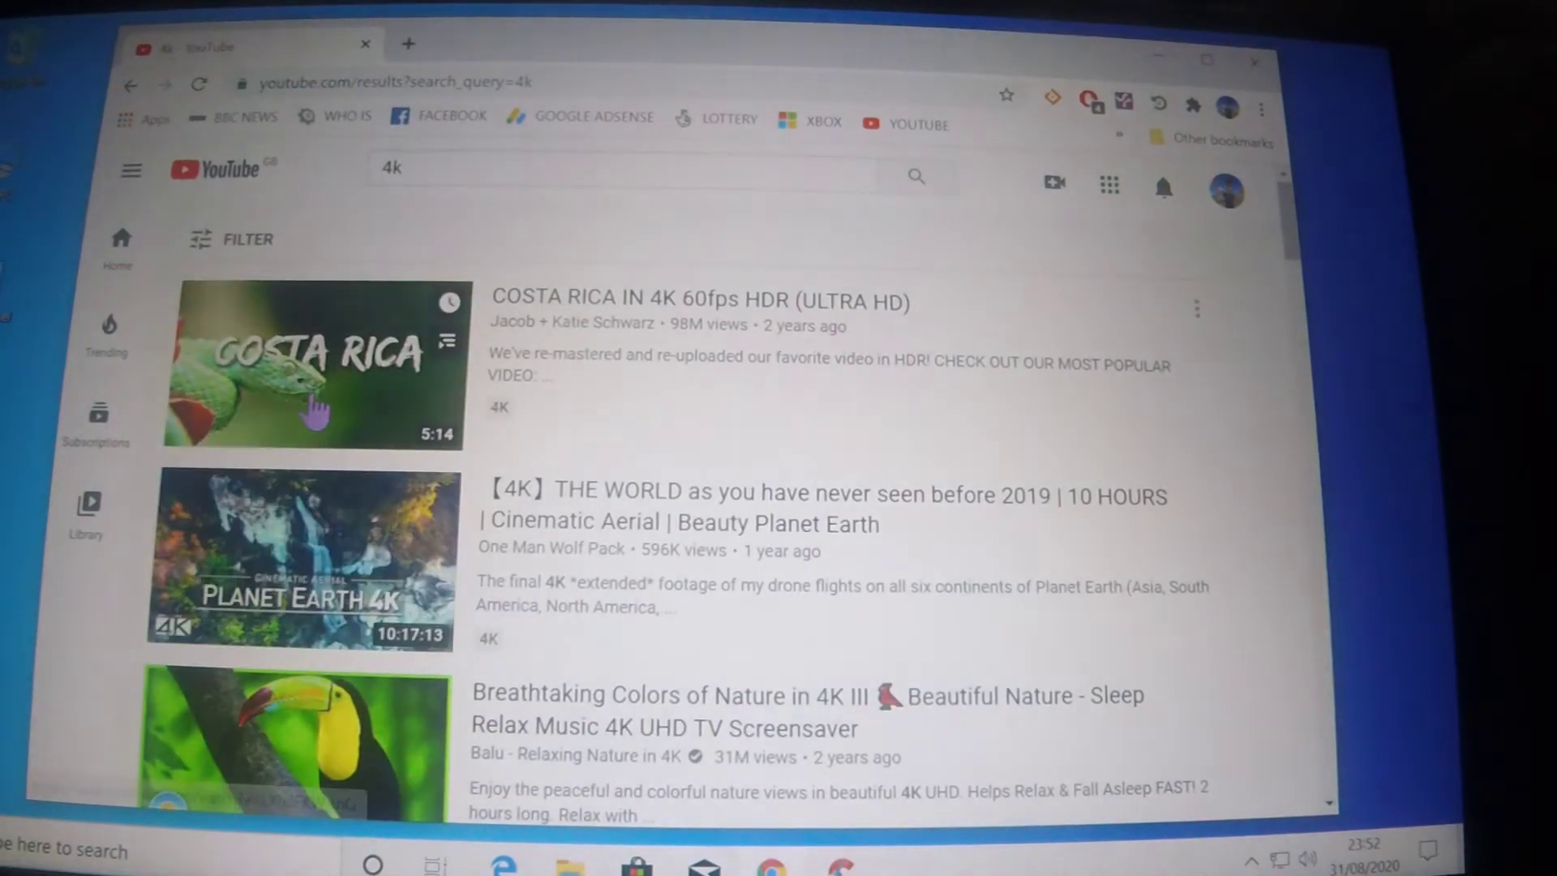
left_click(314, 410)
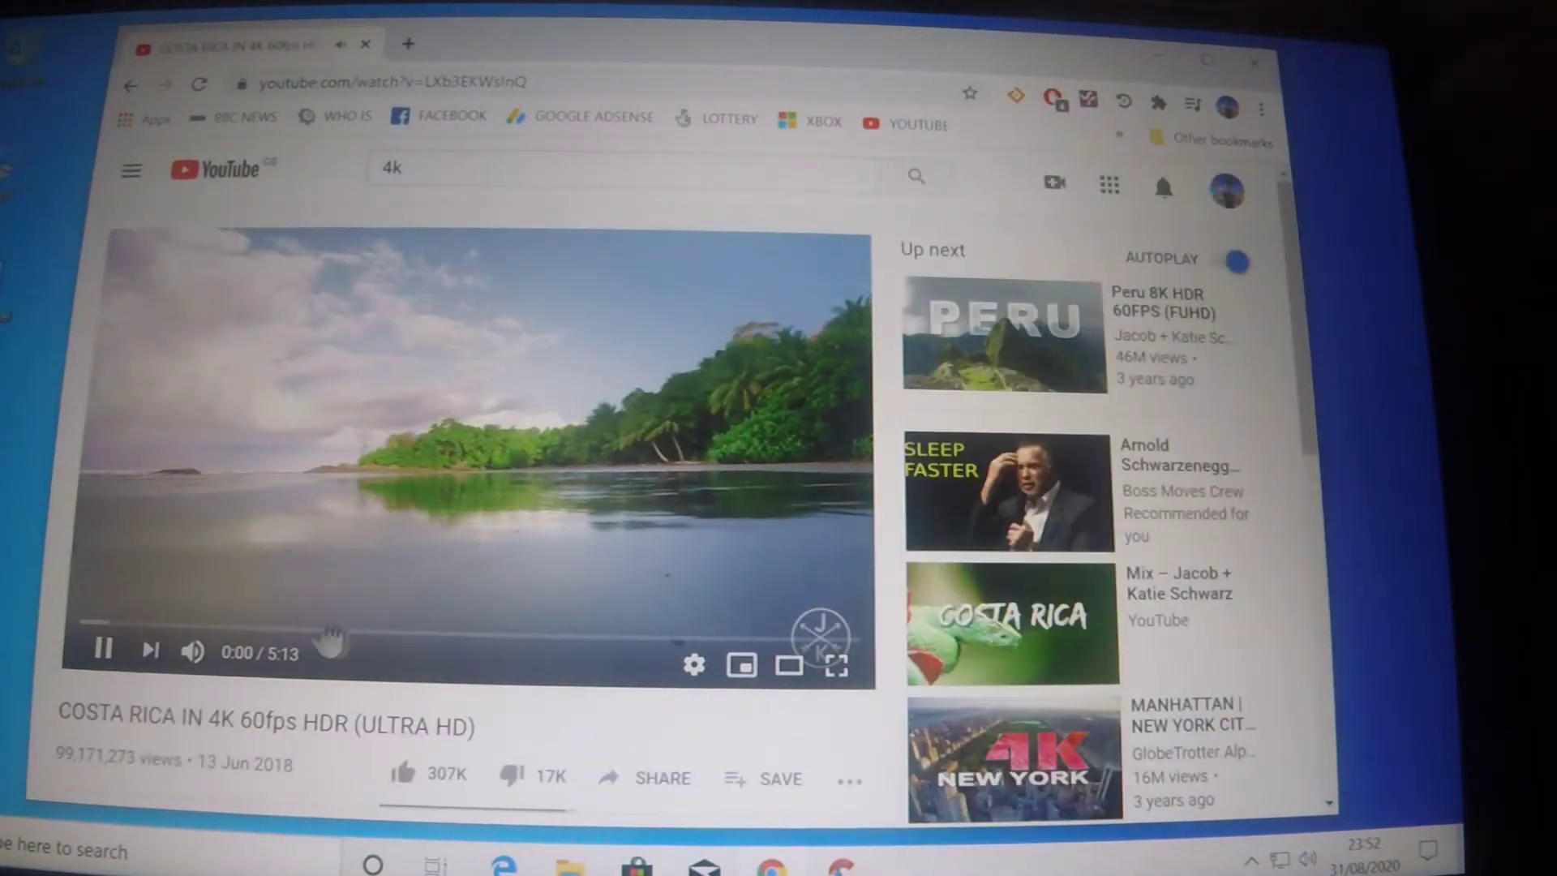
left_click(210, 626)
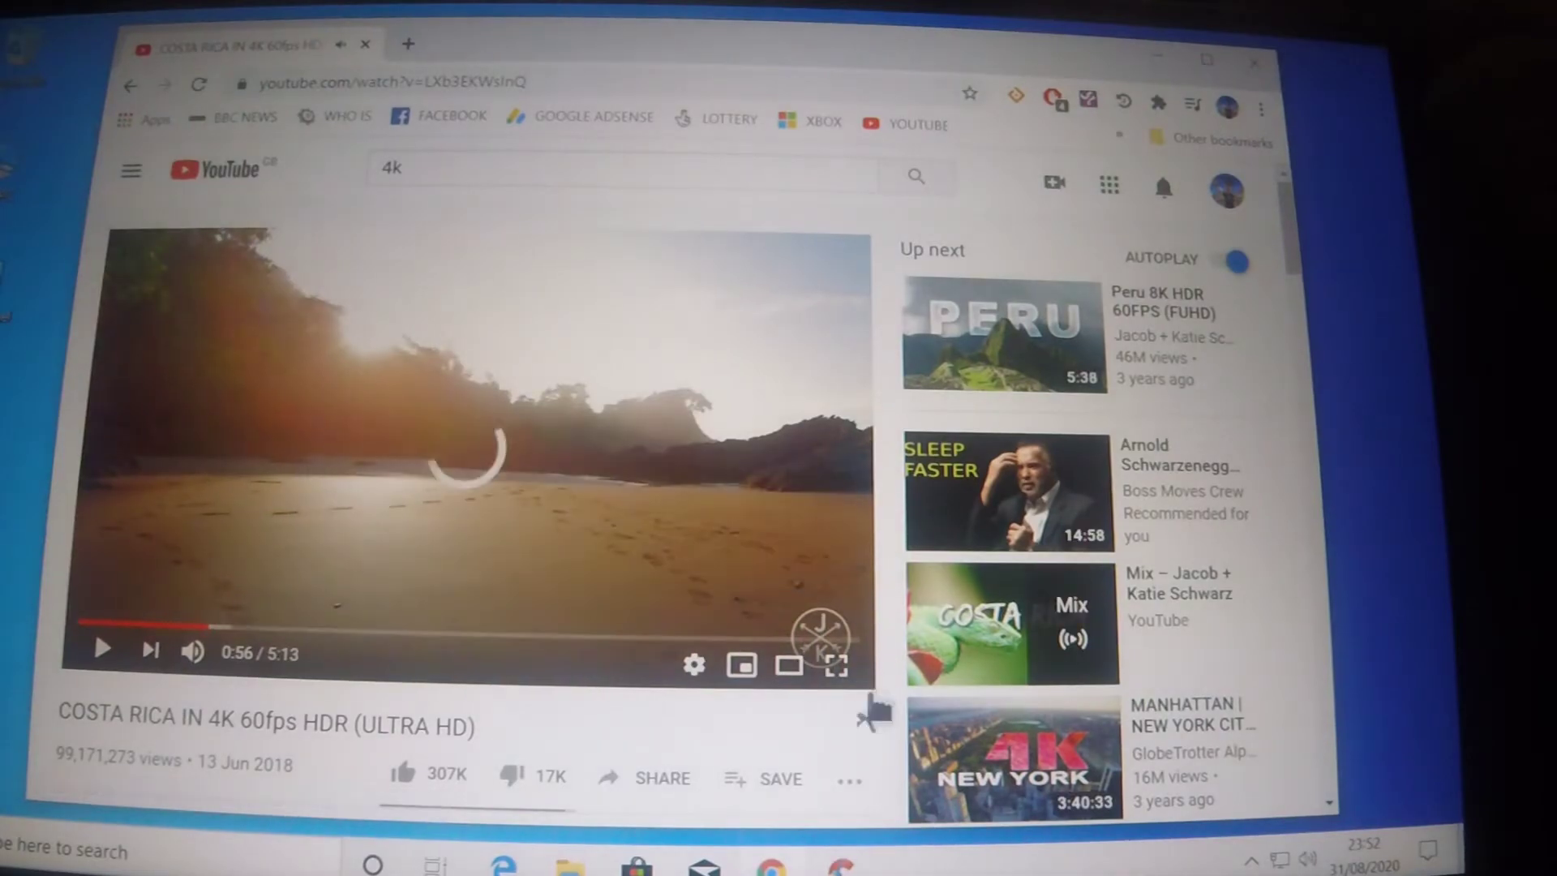
Watch the Costa Rica video full screen, skip ahead to about 1:47, then exit full screen.
left_click(835, 667)
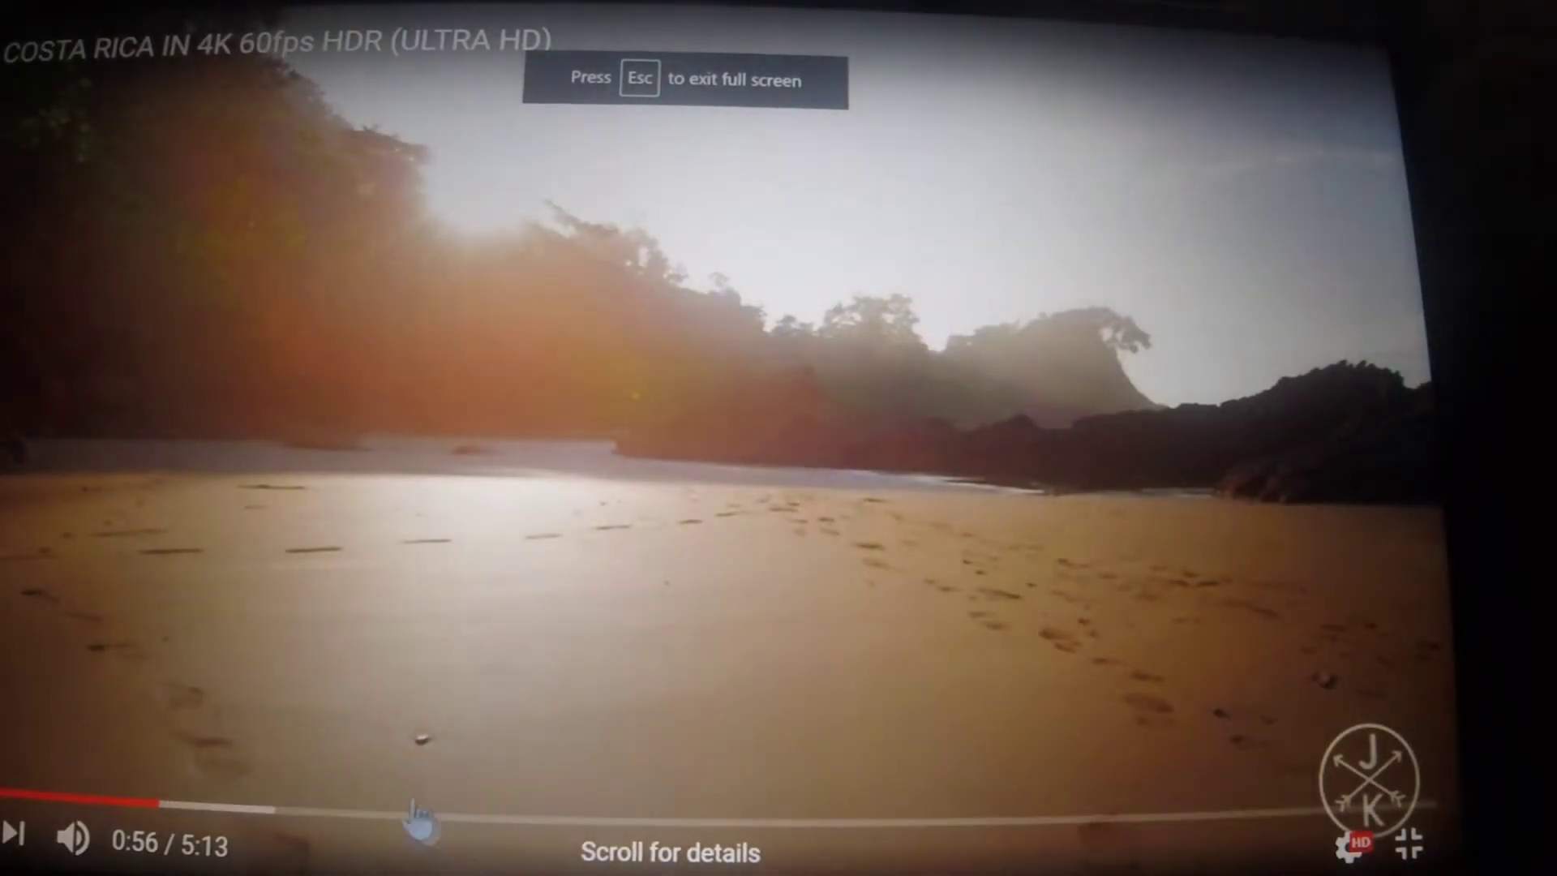
left_click(415, 813)
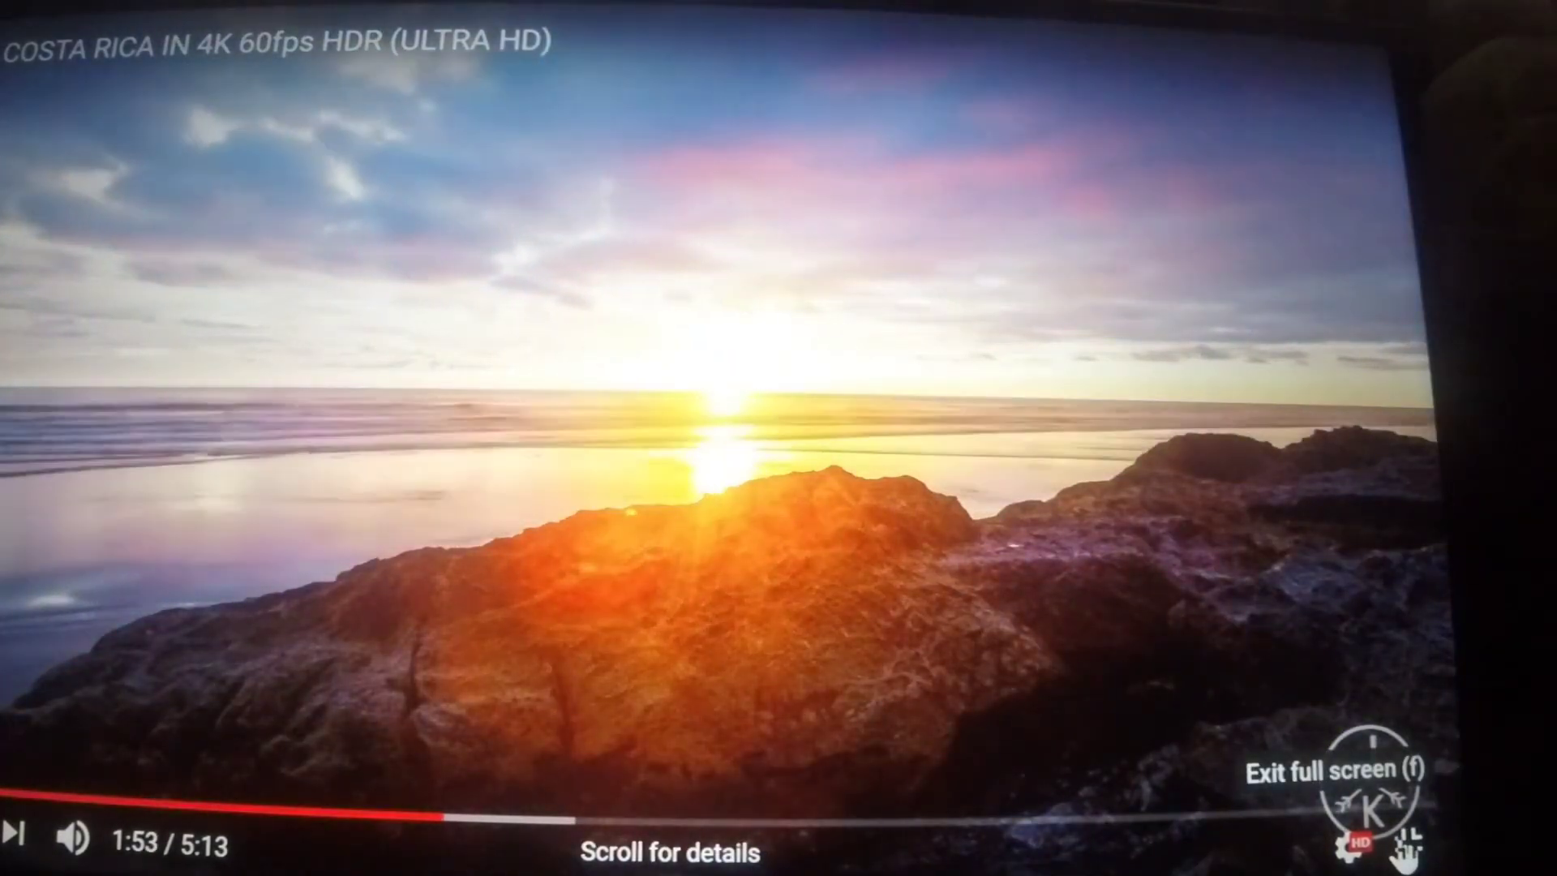
left_click(1405, 846)
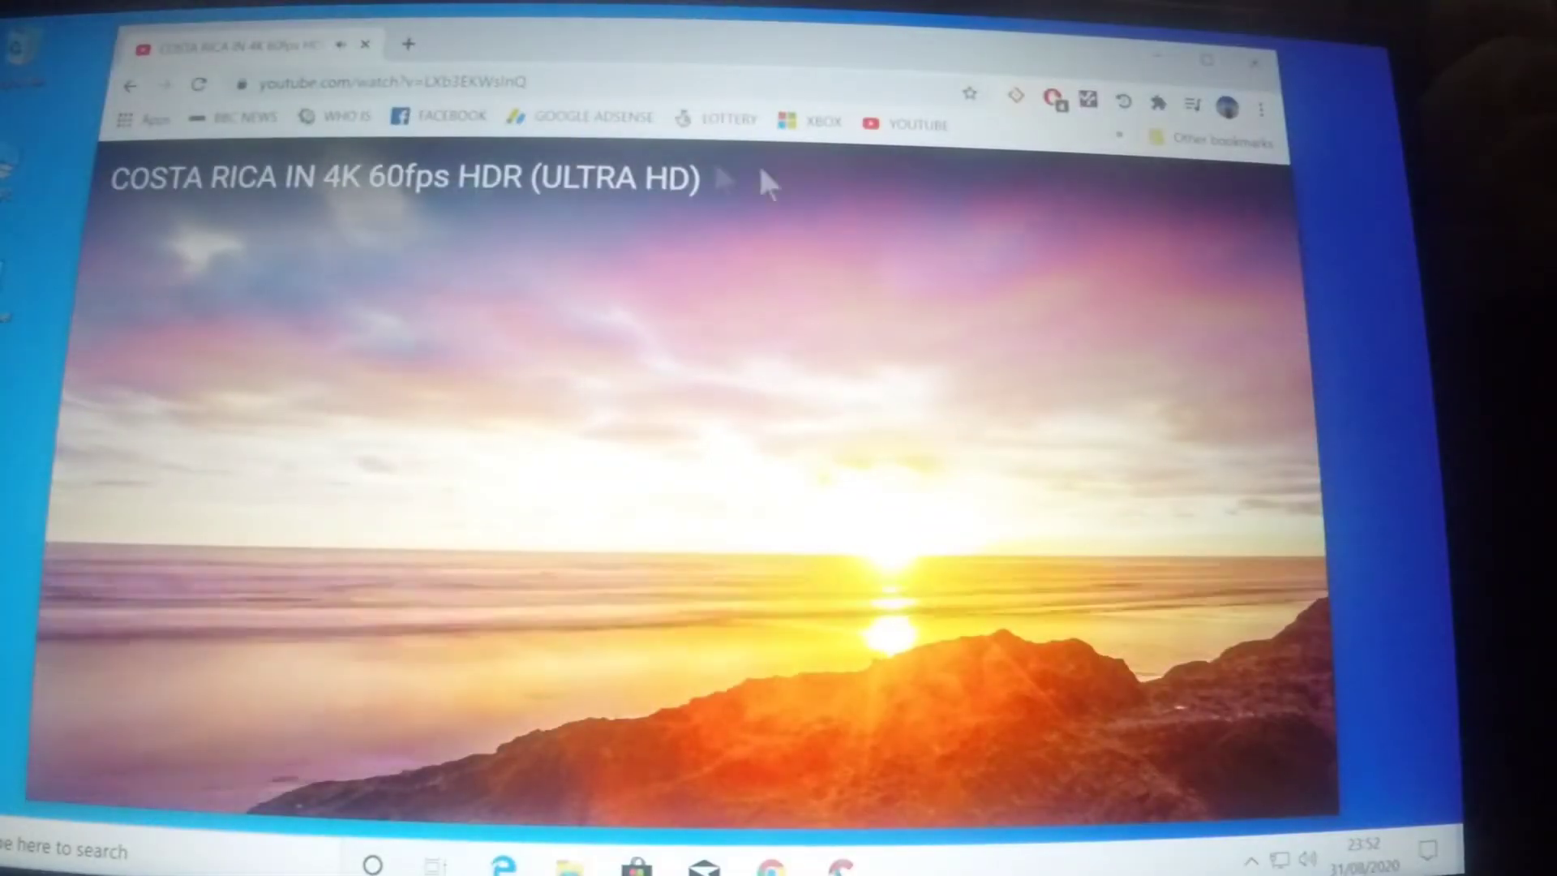